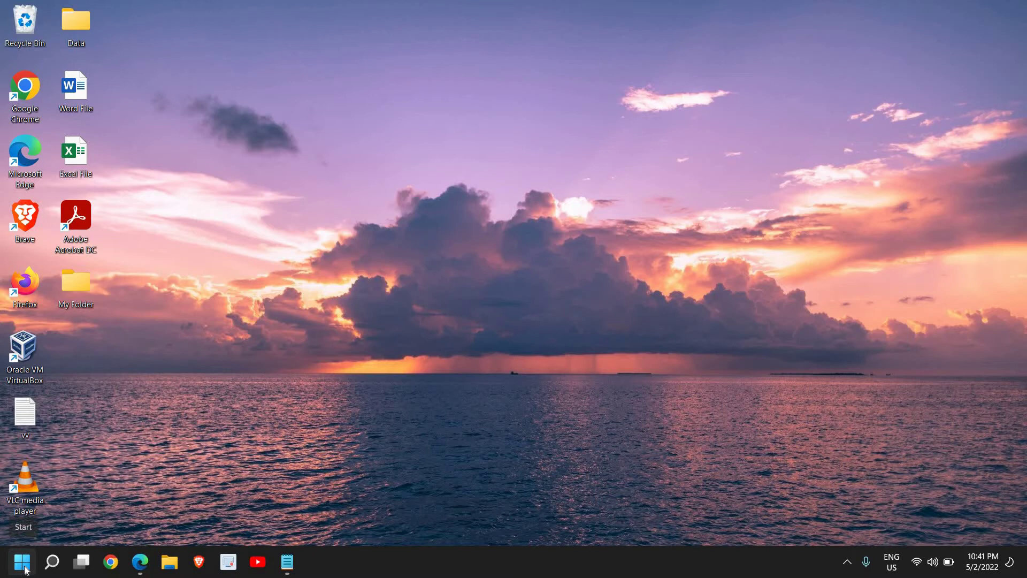
Launch services.msc from the Run prompt on the Start right-click menu
right_click(39, 547)
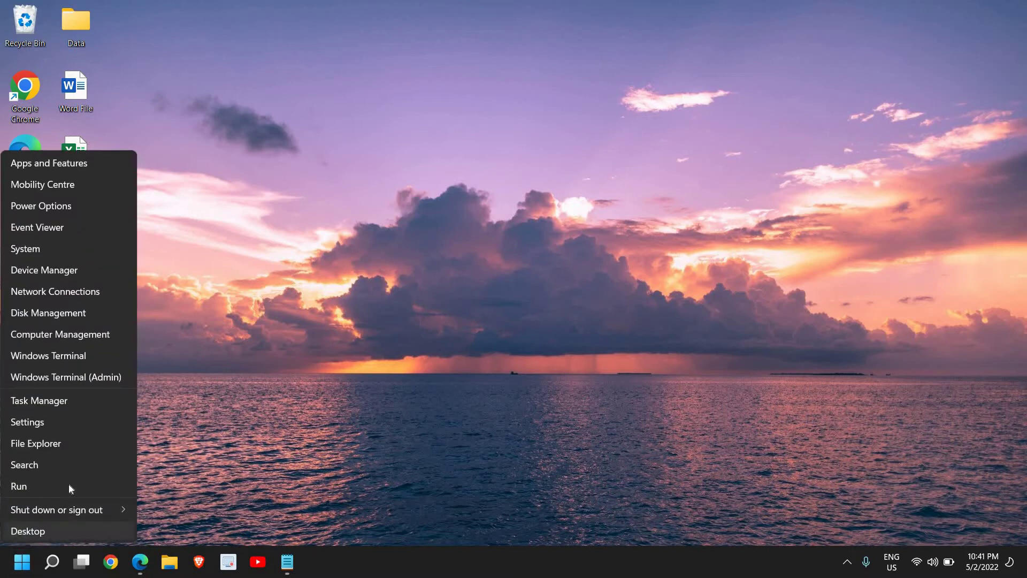
click(31, 483)
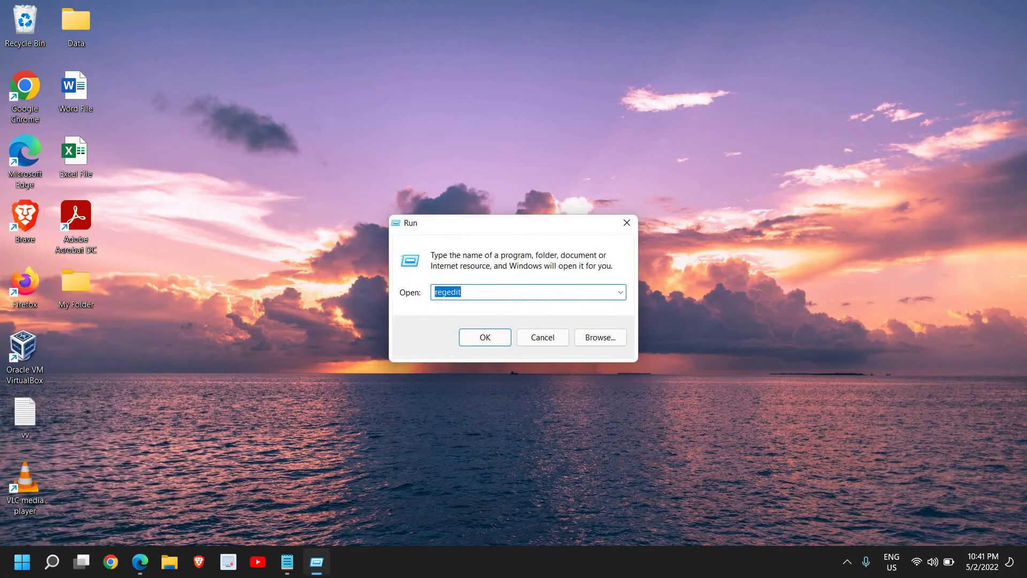
text(ser)
key(Down)
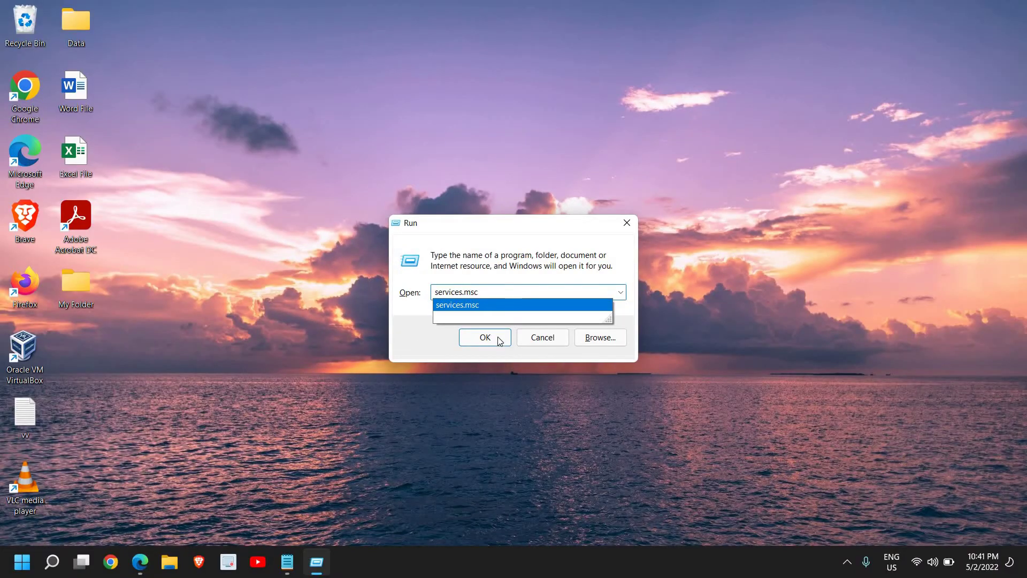
click(498, 341)
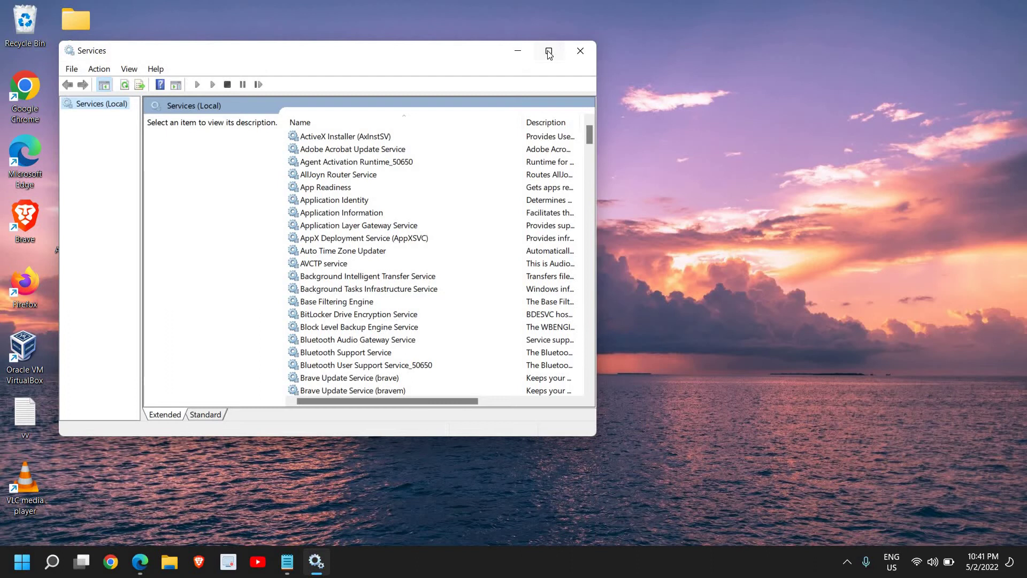
Maximize Services and review the Bluetooth Audio Gateway, Support and User Support service rows
click(549, 52)
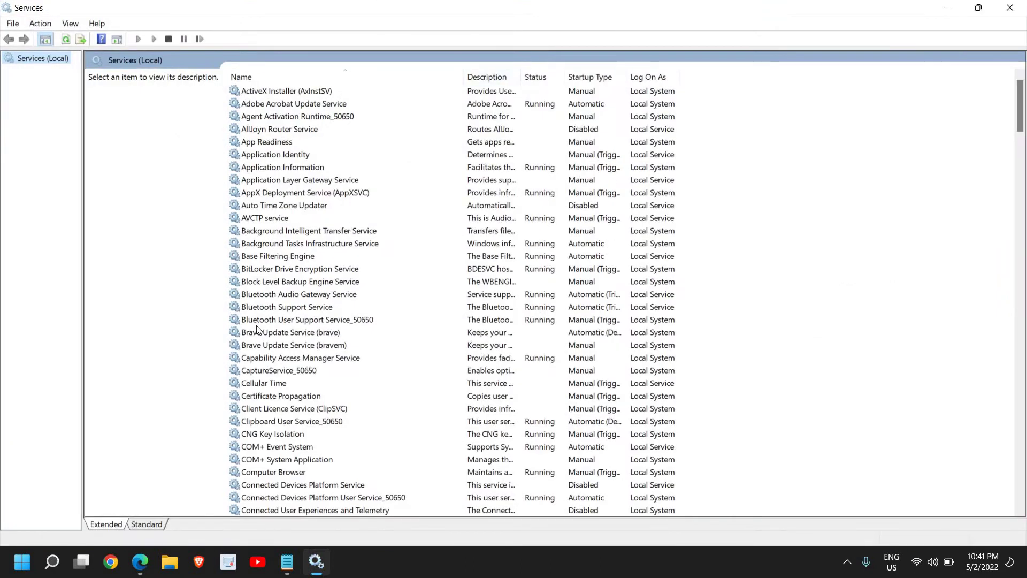
click(274, 342)
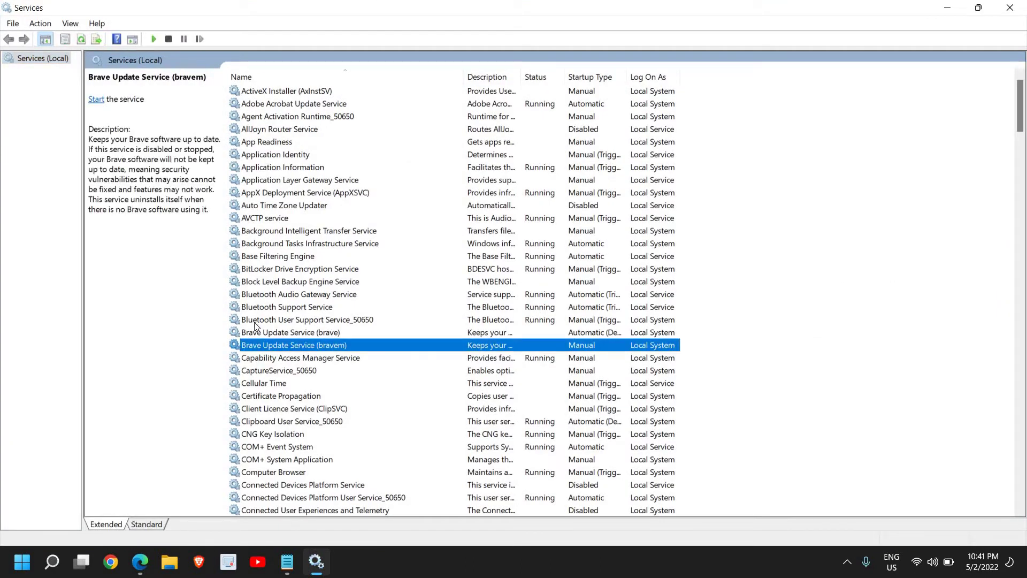
click(255, 322)
click(266, 310)
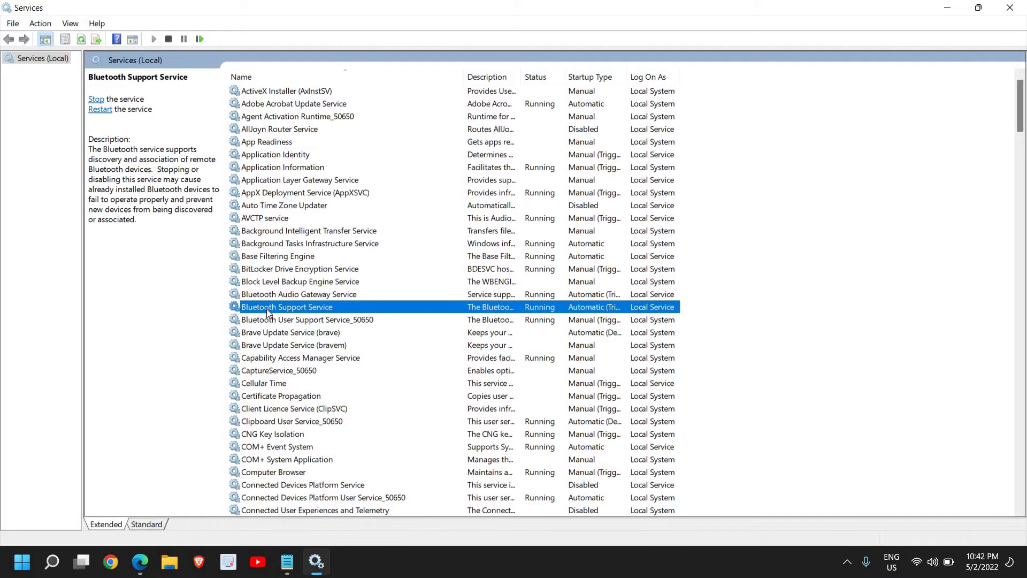
click(282, 294)
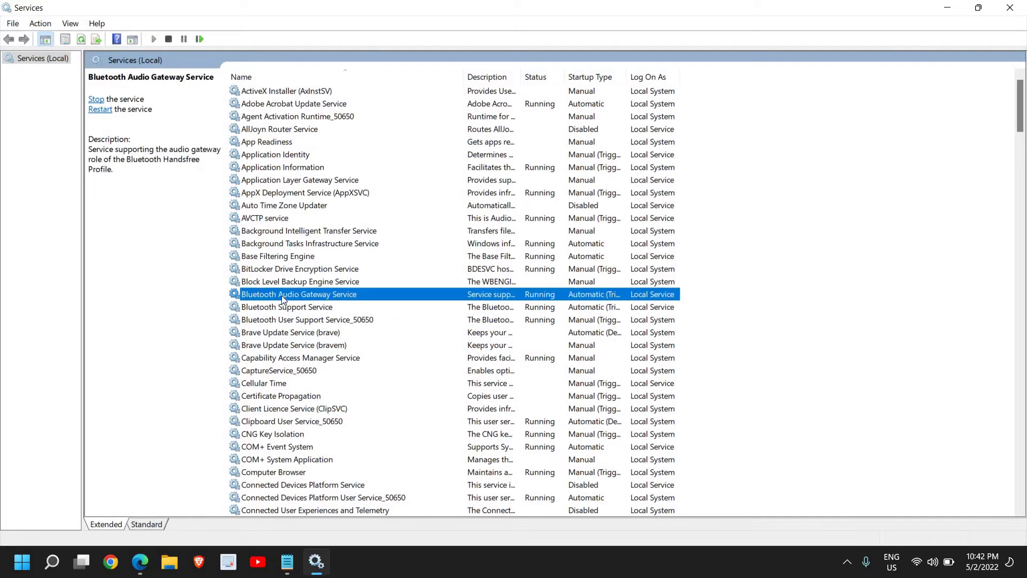
click(289, 323)
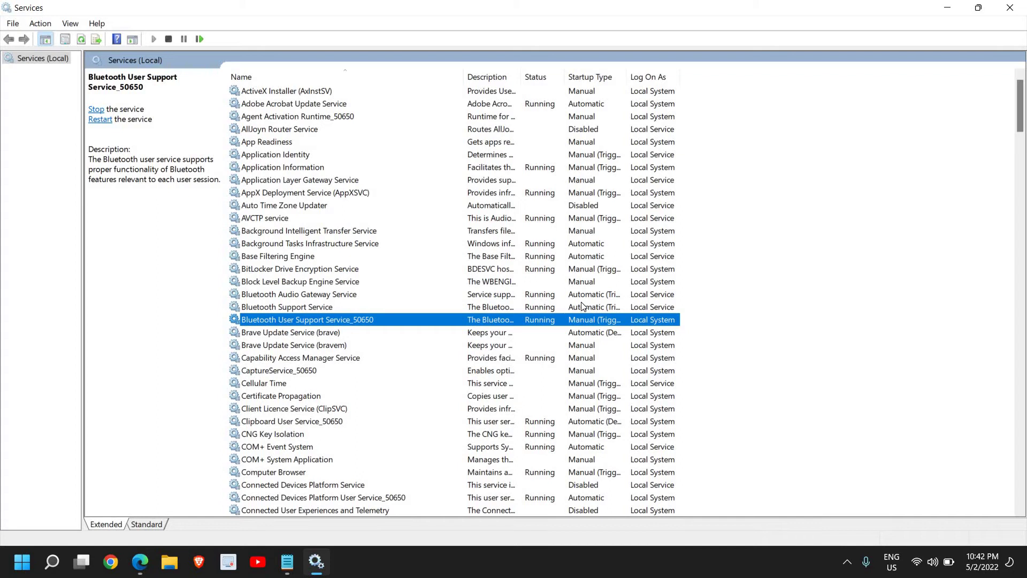
click(283, 294)
Set Bluetooth Audio Gateway Service's startup type to Automatic and save the change
right_click(282, 294)
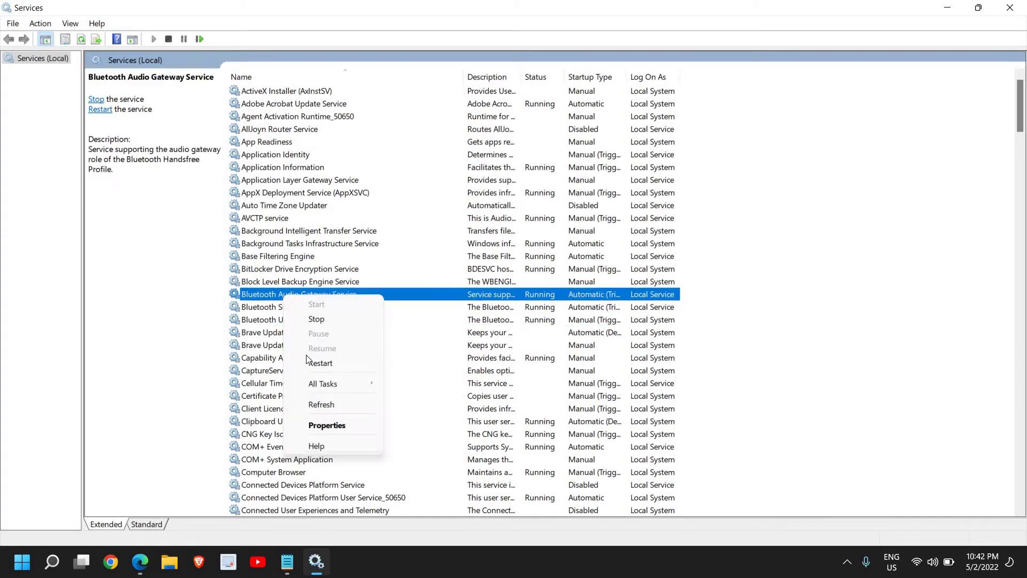
click(313, 424)
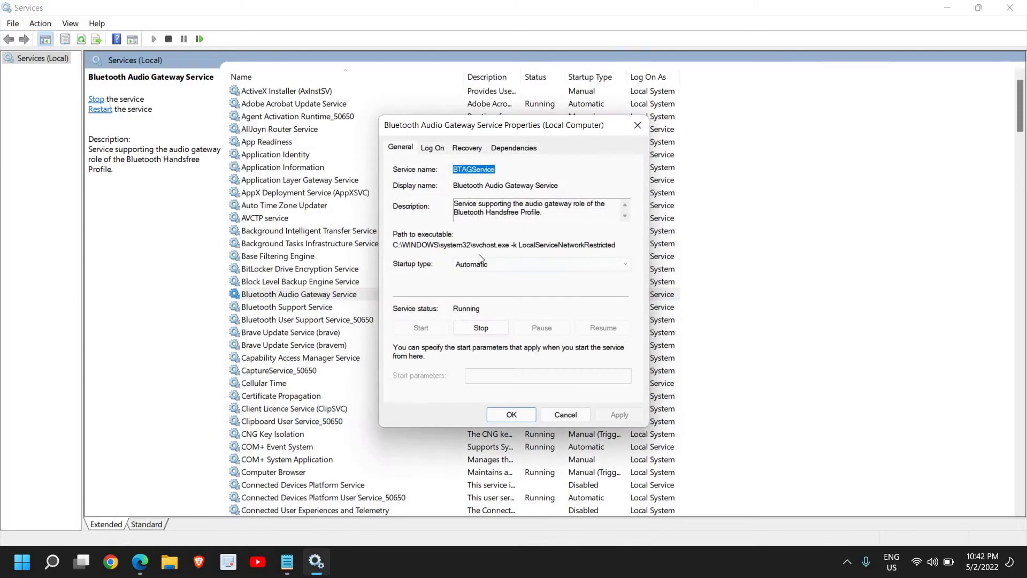
click(488, 266)
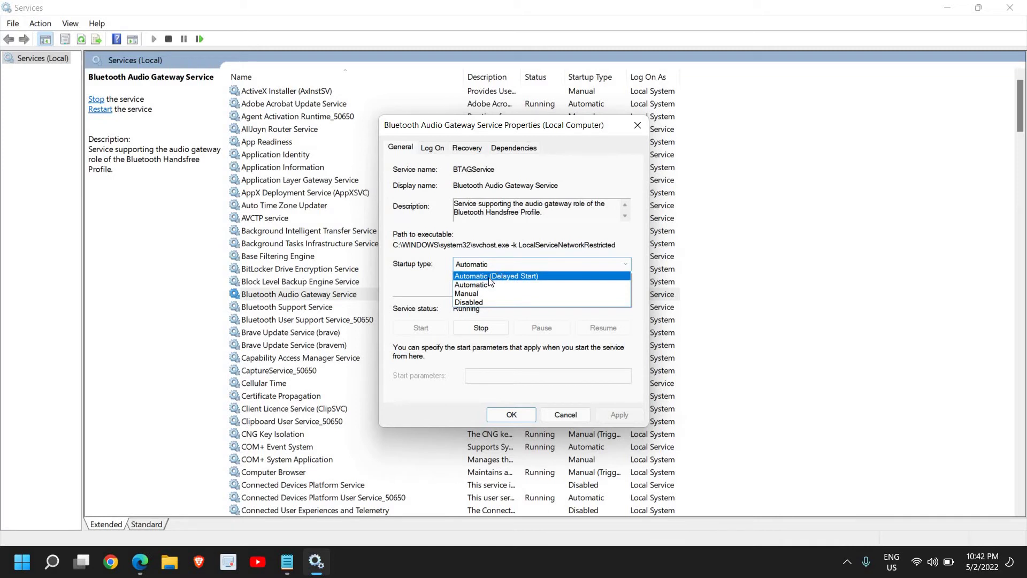
click(472, 288)
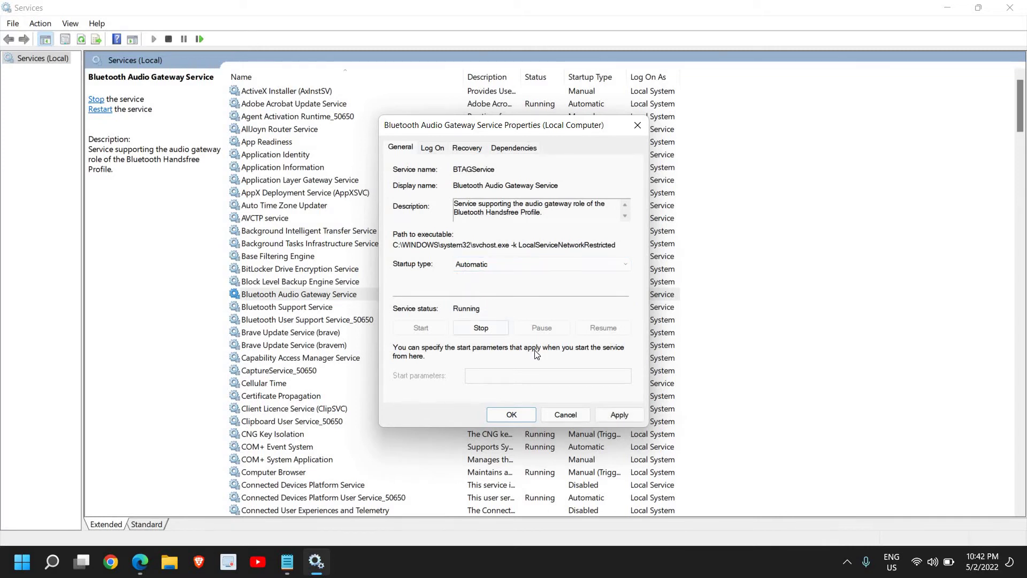
click(555, 416)
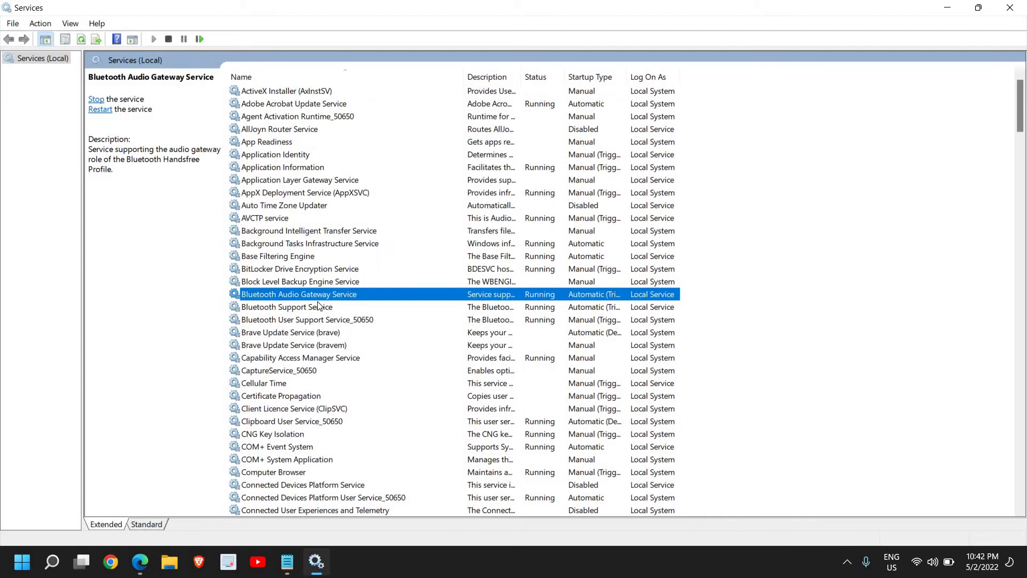
Bring up action menus for the Bluetooth Support and Audio Gateway services, then dismiss them
right_click(320, 304)
right_click(323, 297)
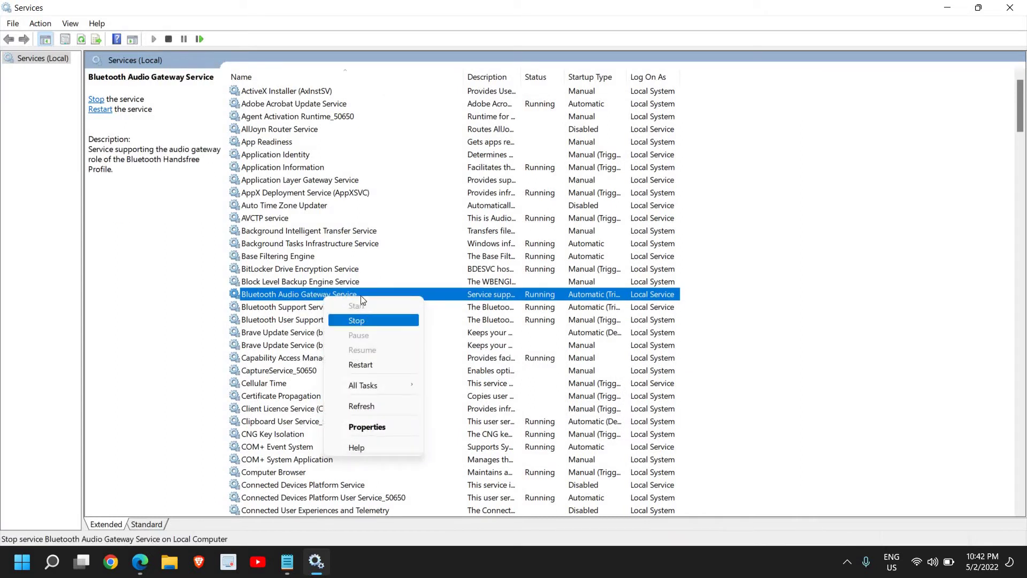
key(Escape)
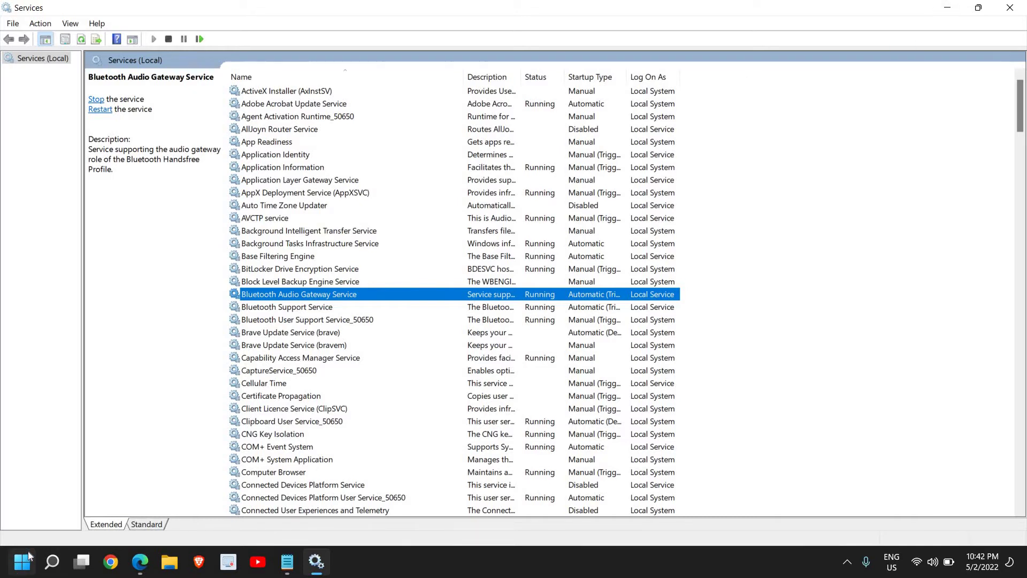
Close Services and open Troubleshoot settings by searching for 'trou'
click(1009, 8)
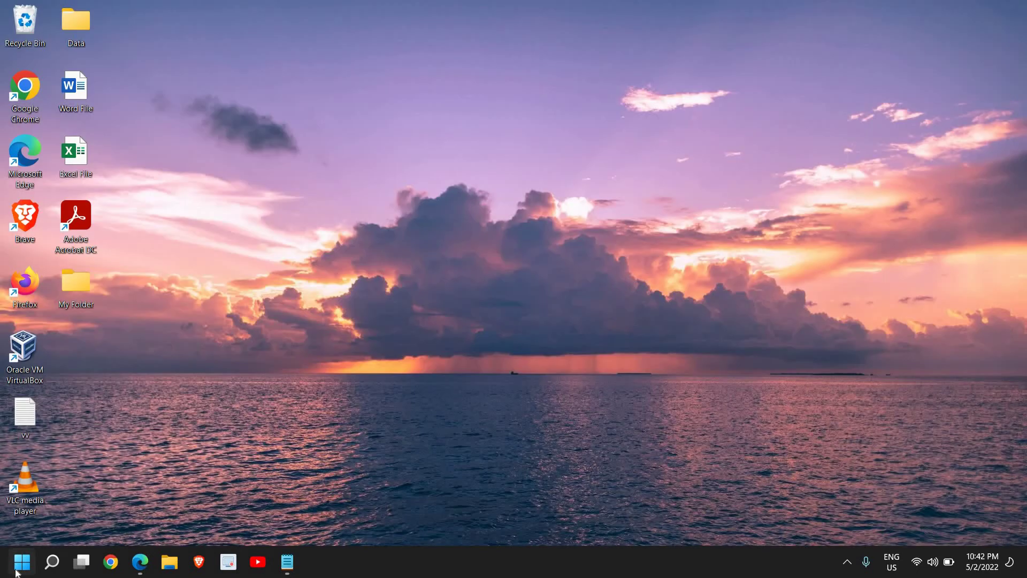
click(52, 561)
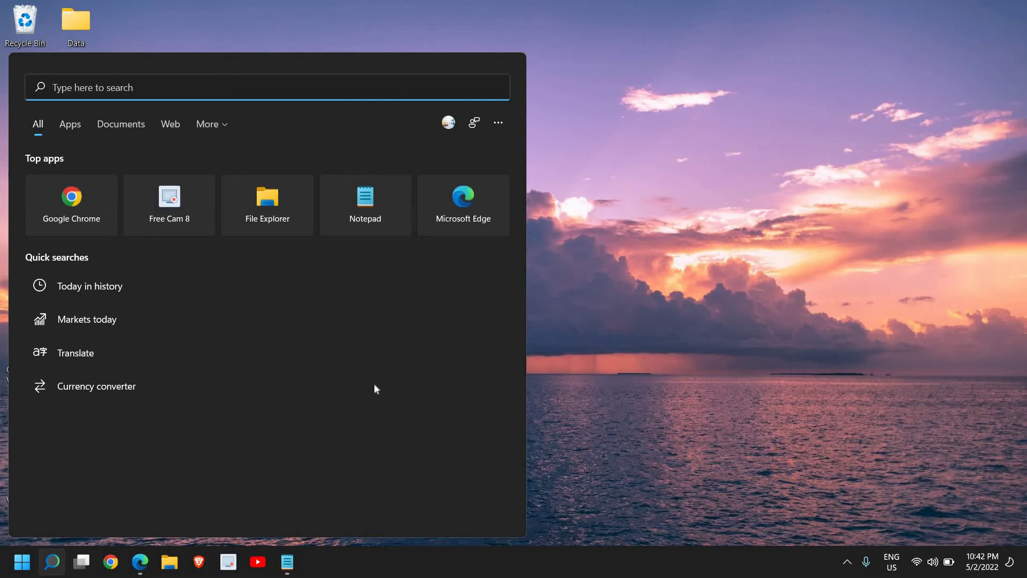
text(trou)
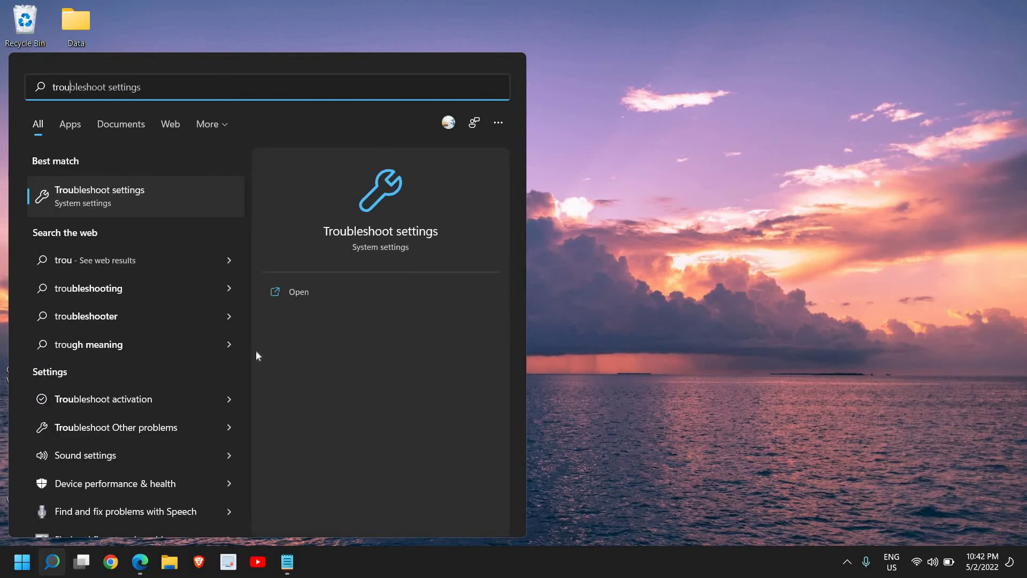
click(133, 197)
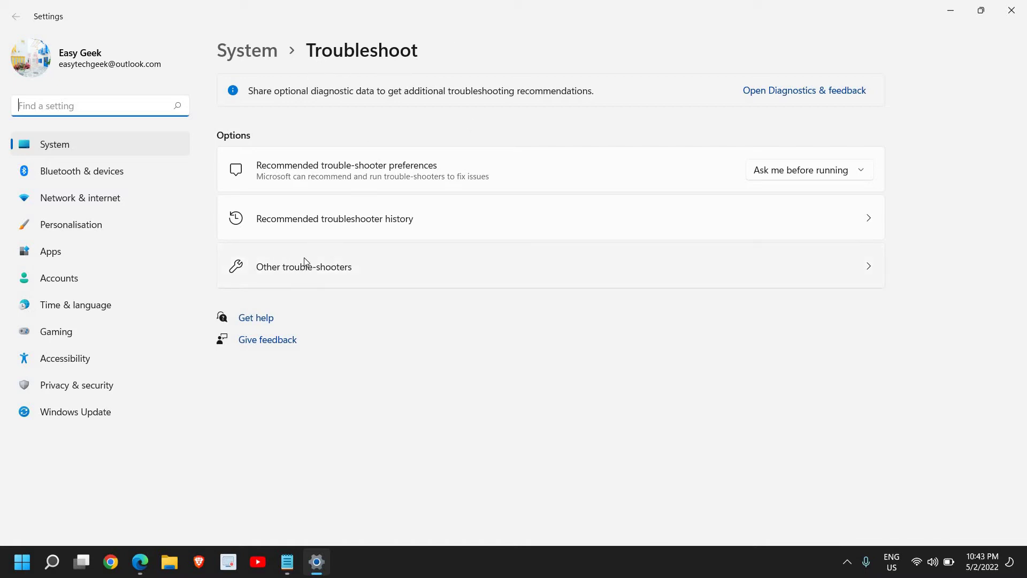
Run the Bluetooth troubleshooter from Other troubleshooters, cancel it, and close Settings
click(295, 276)
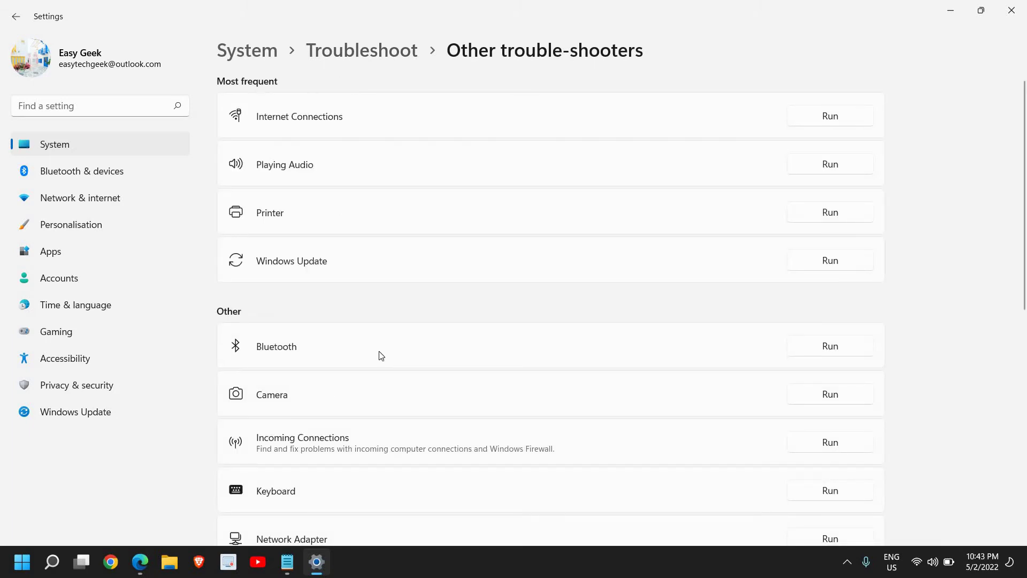
click(841, 354)
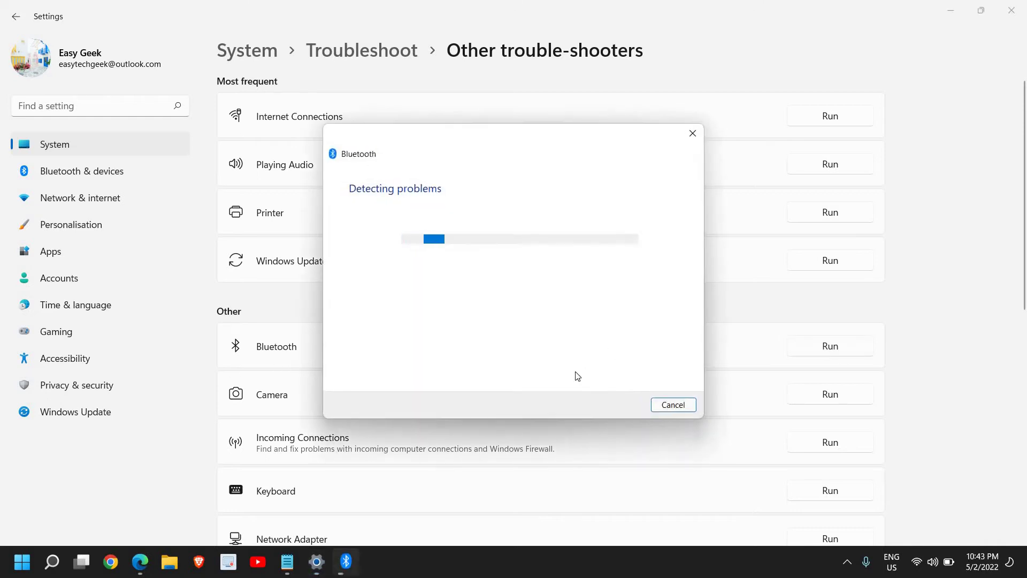
click(668, 405)
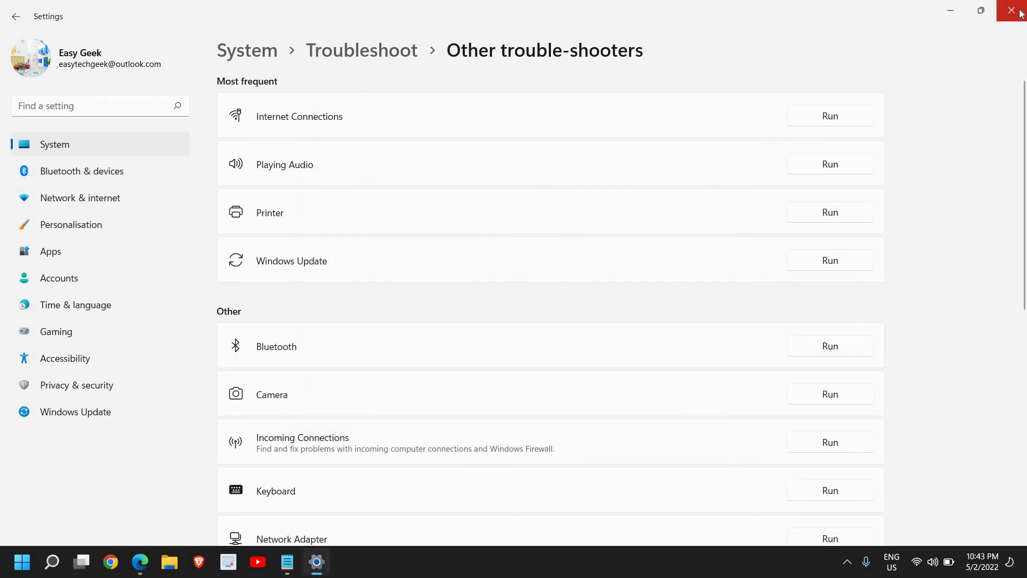
click(1019, 16)
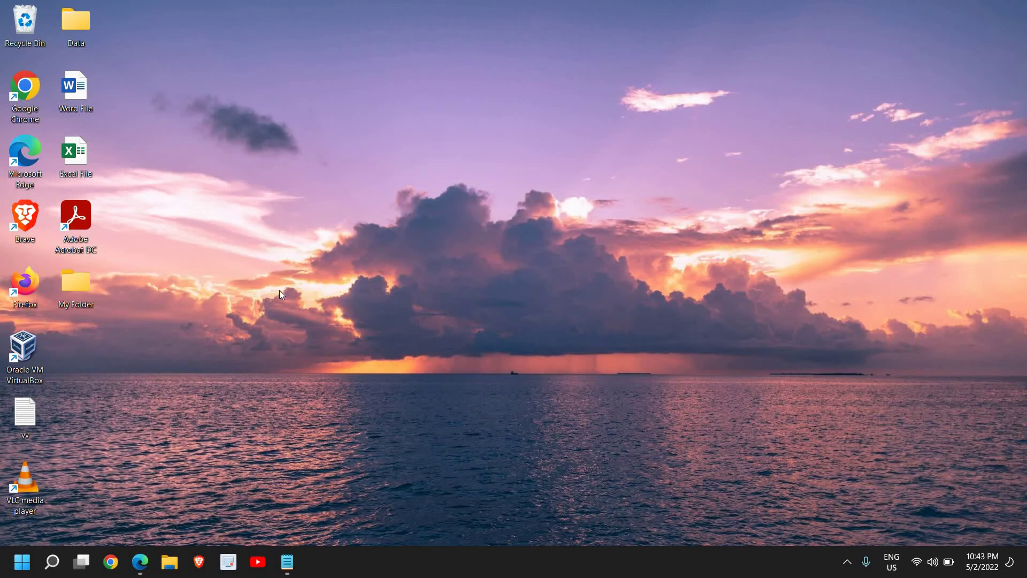
Open Device Manager, expand Bluetooth and select Bluetooth Device (RFCOMM Protocol TDI)
right_click(20, 563)
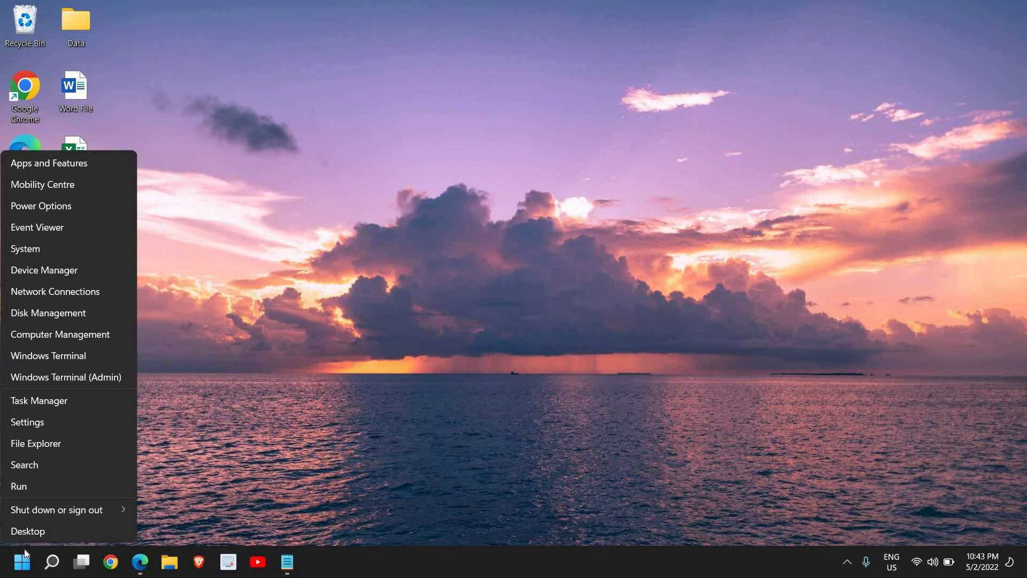
click(76, 271)
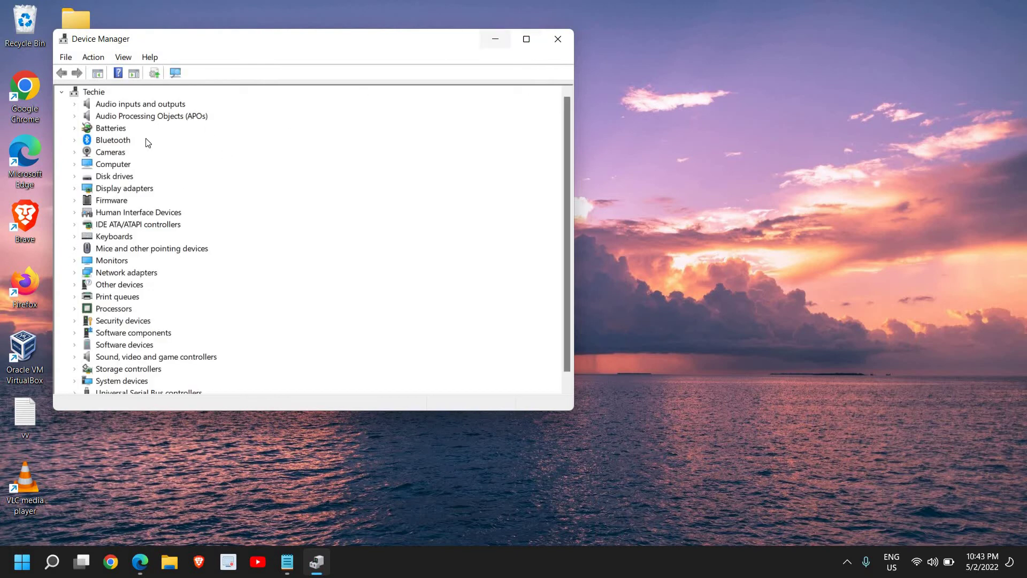
click(75, 141)
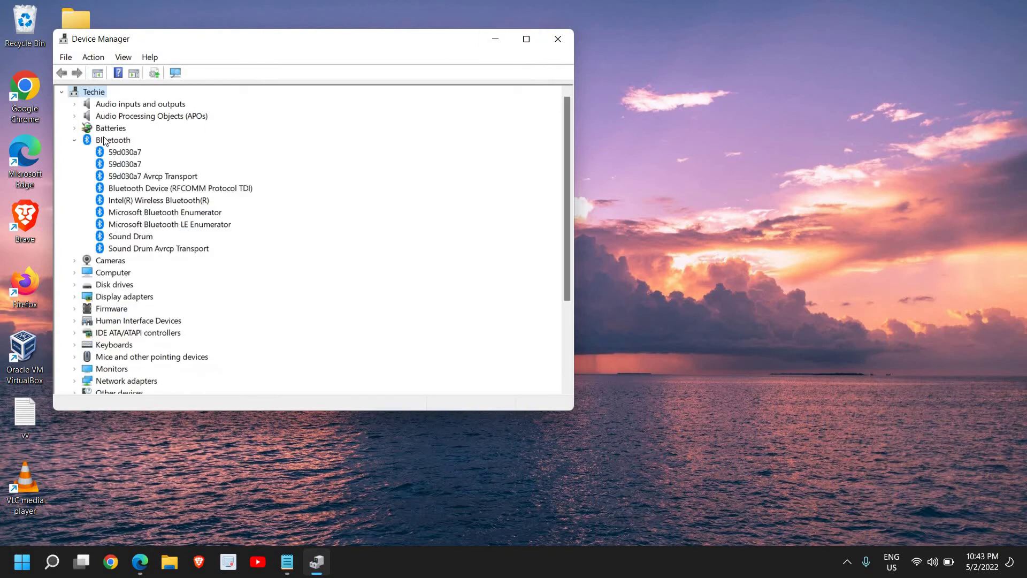
click(139, 188)
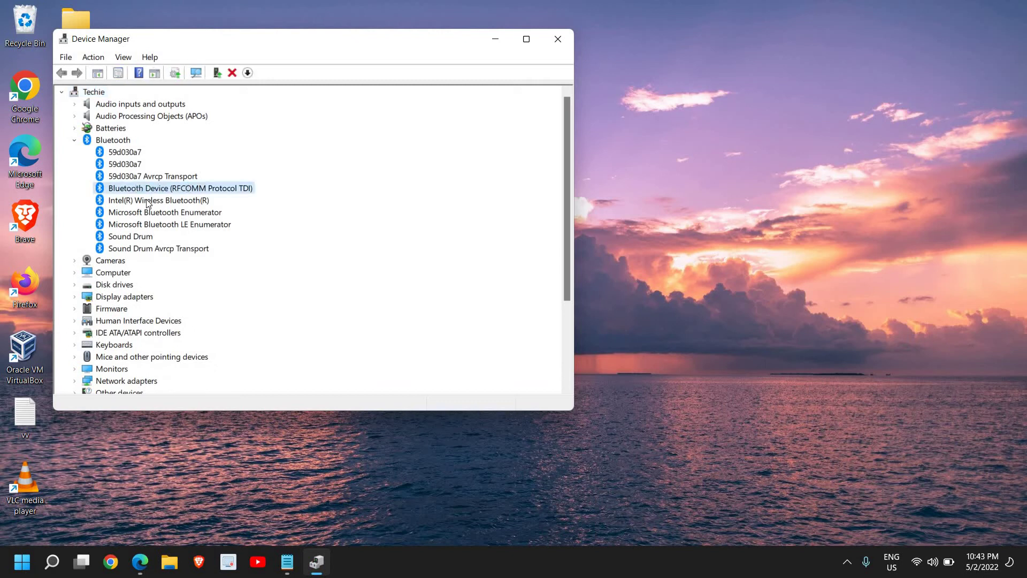
Auto-search for a newer Intel(R) Wireless Bluetooth(R) driver, then close the wizard once it reports the best driver is installed
right_click(168, 205)
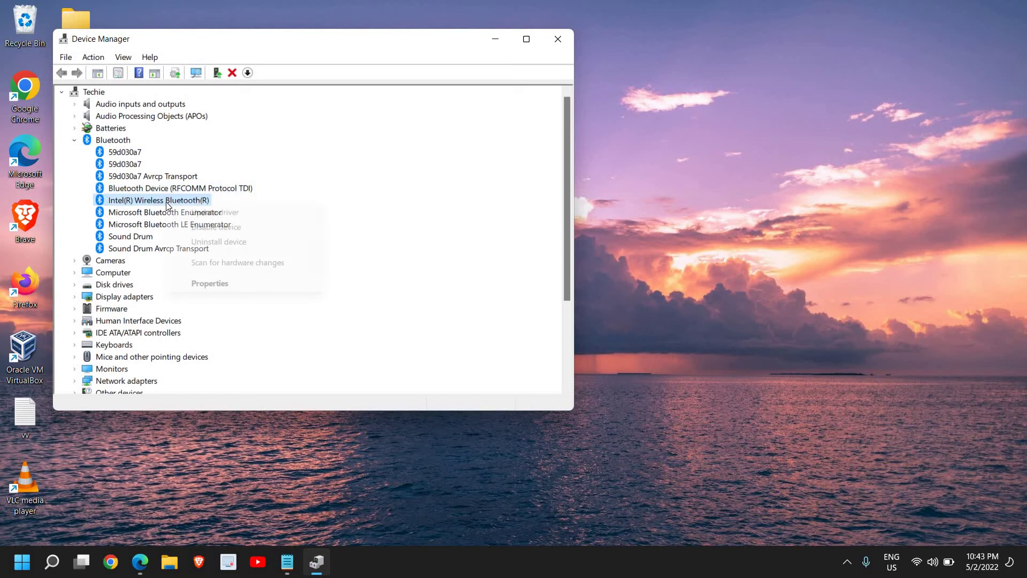
click(219, 212)
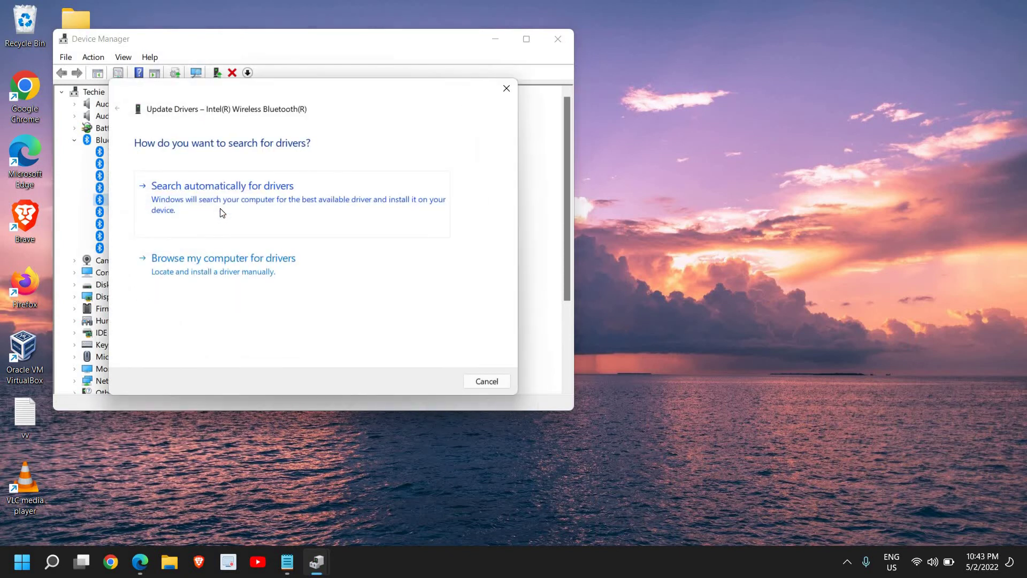
click(222, 212)
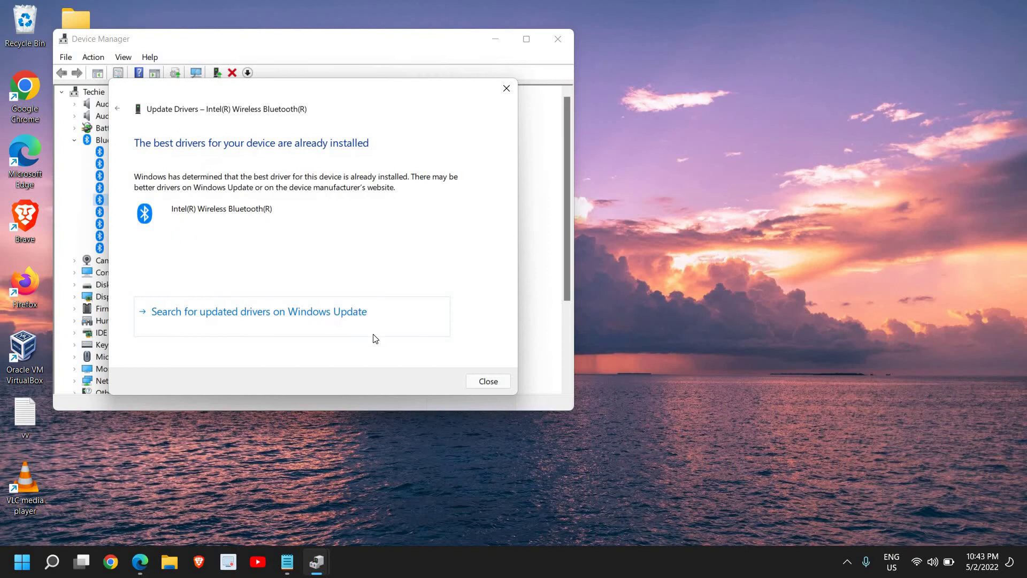
click(484, 381)
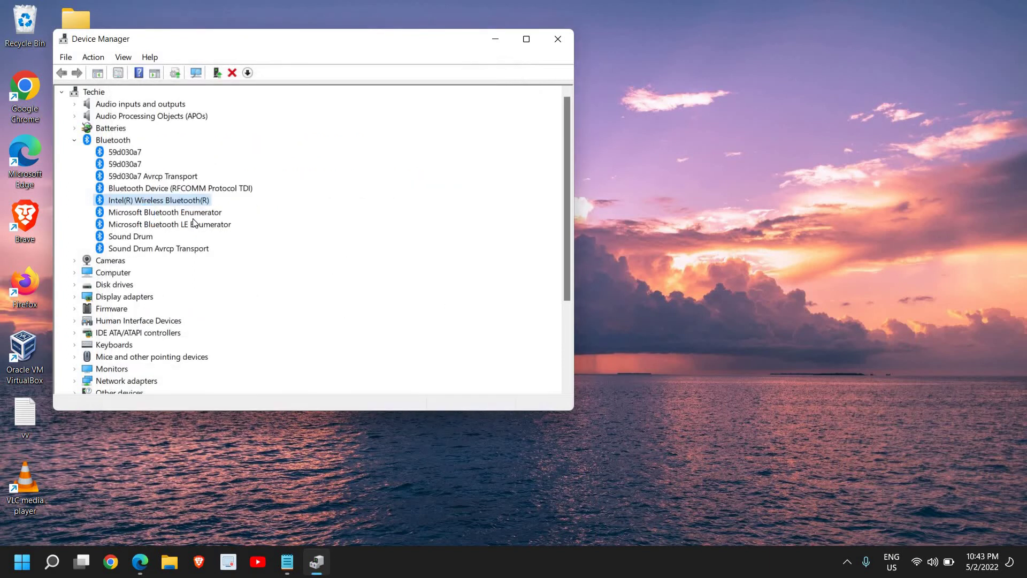
List the Intel Bluetooth adapter's compatible drivers on this computer and choose version 22.70.2.1
right_click(136, 201)
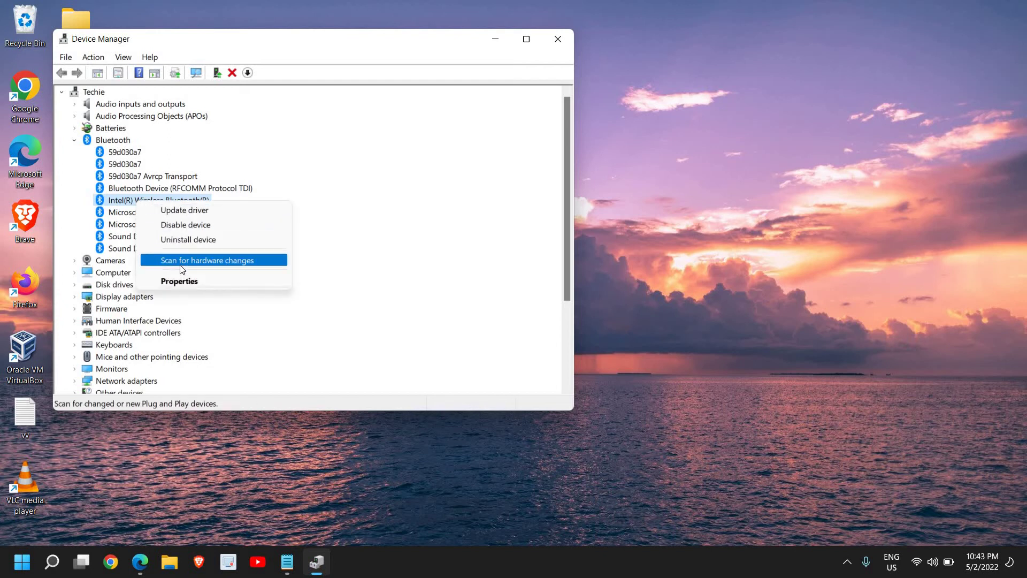
click(208, 215)
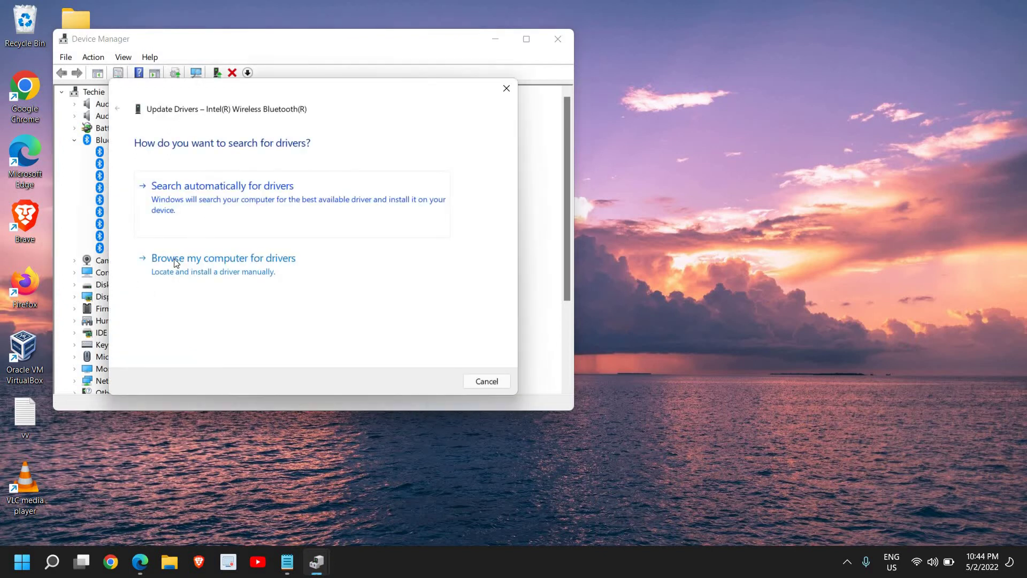
click(165, 273)
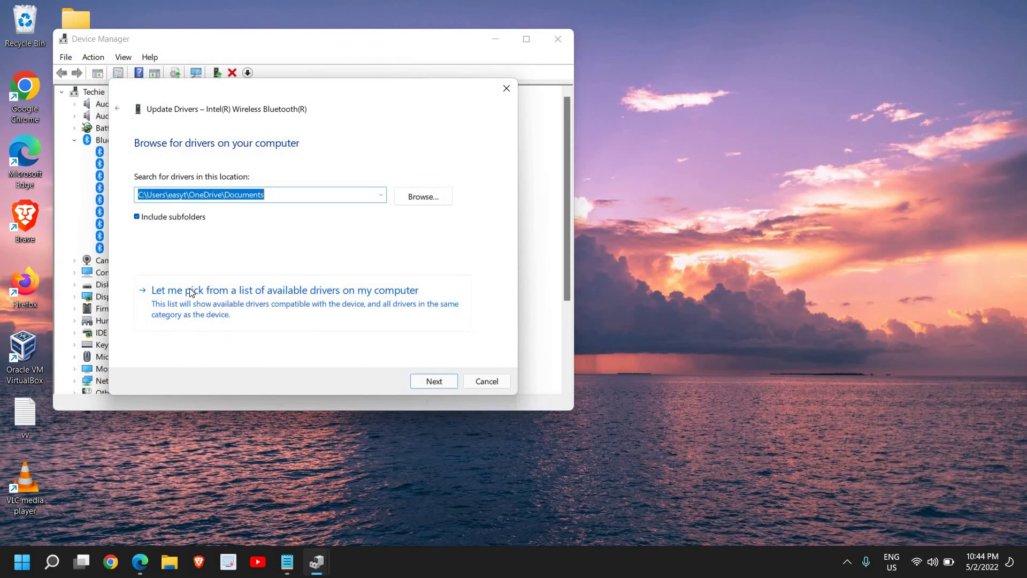
click(219, 304)
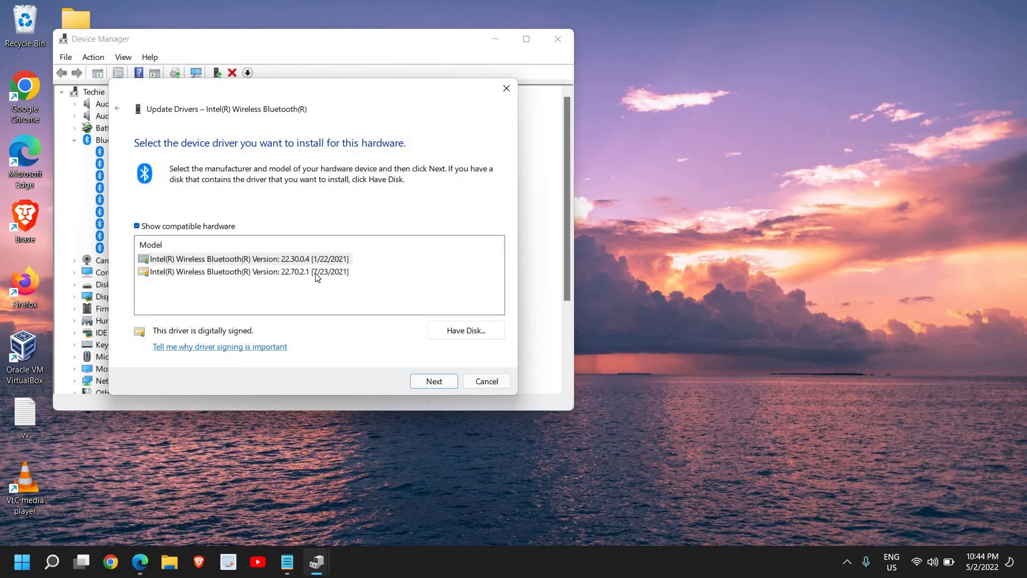
click(316, 274)
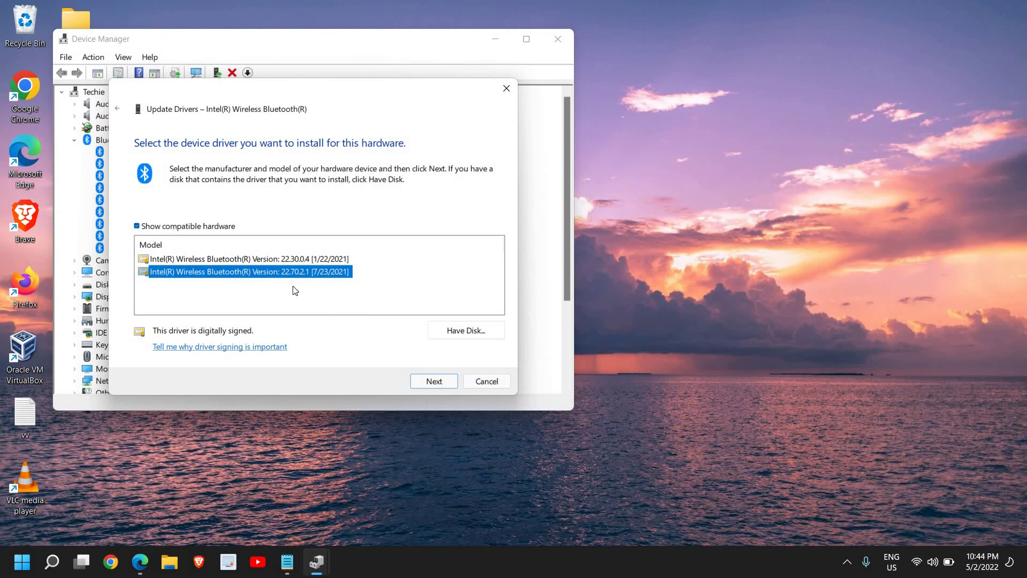
Cancel the driver update wizard without installing, then close Device Manager
click(486, 382)
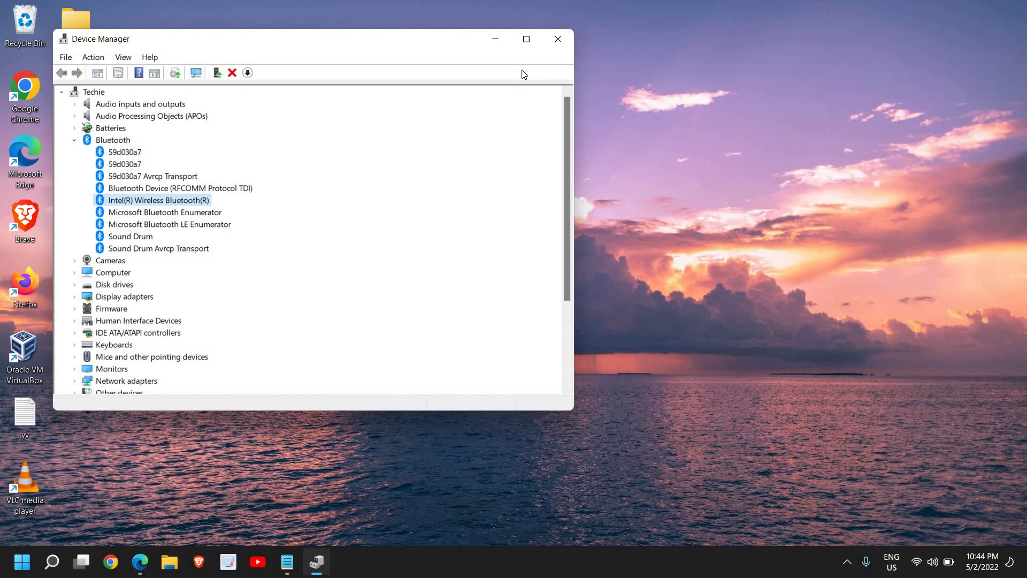
click(558, 42)
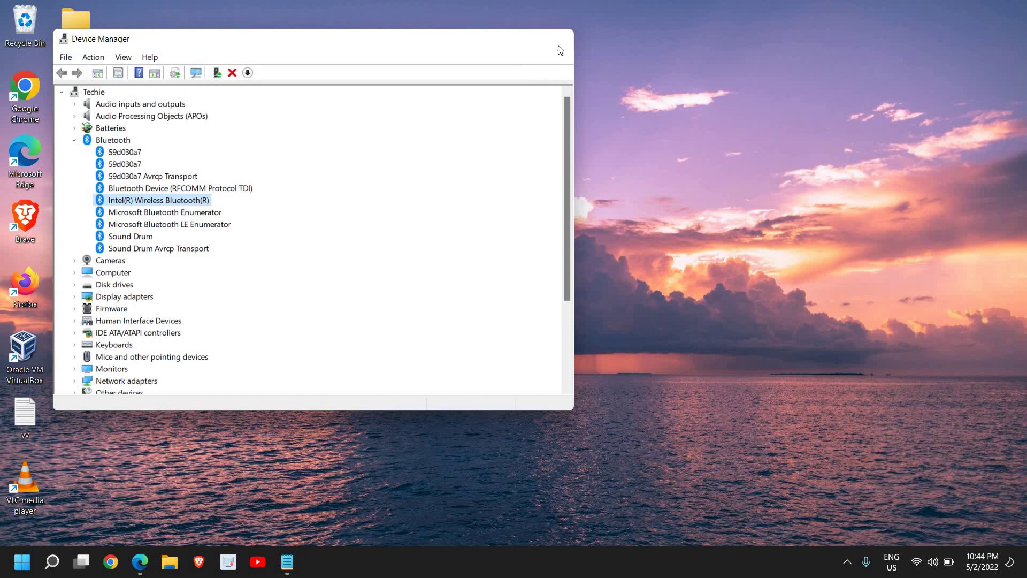